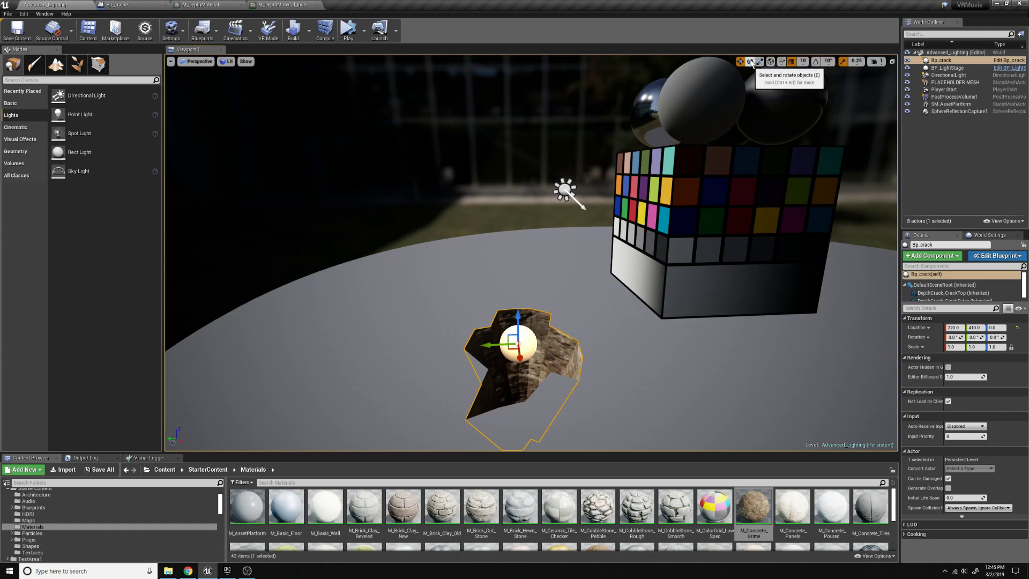
# - Rotate Bp_crack around its vertical axis, then return to the move tool
pyautogui.click(750, 61)
pyautogui.moveTo(481, 359)
pyautogui.mouseDown()
pyautogui.moveTo(451, 358)
pyautogui.moveTo(577, 359)
pyautogui.moveTo(485, 354)
pyautogui.moveTo(516, 331)
pyautogui.mouseUp()
pyautogui.press('w')
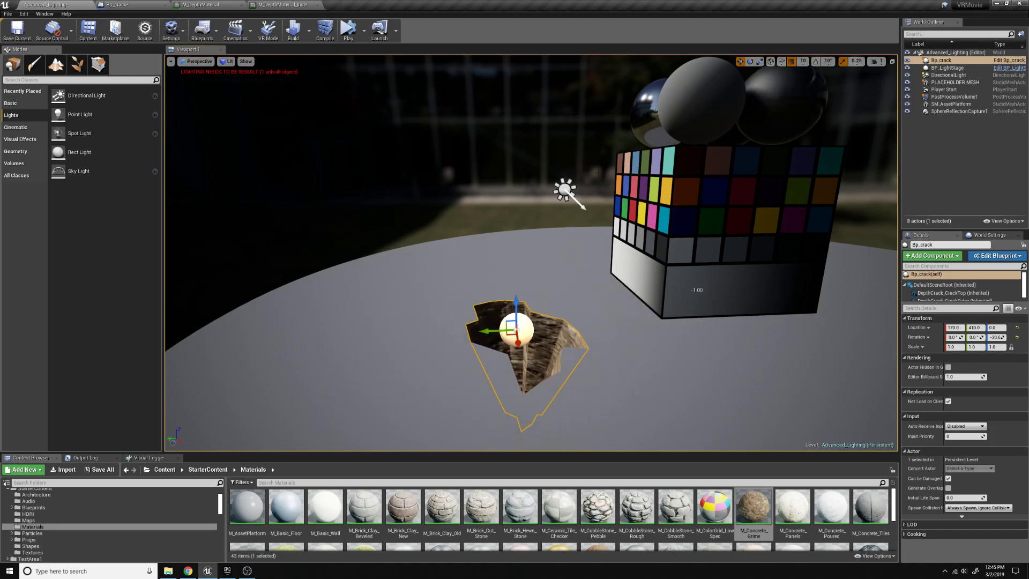
# - Tilt the DirectionalLight to change the lighting and bring up the M_DepthMaterial graph
pyautogui.click(565, 190)
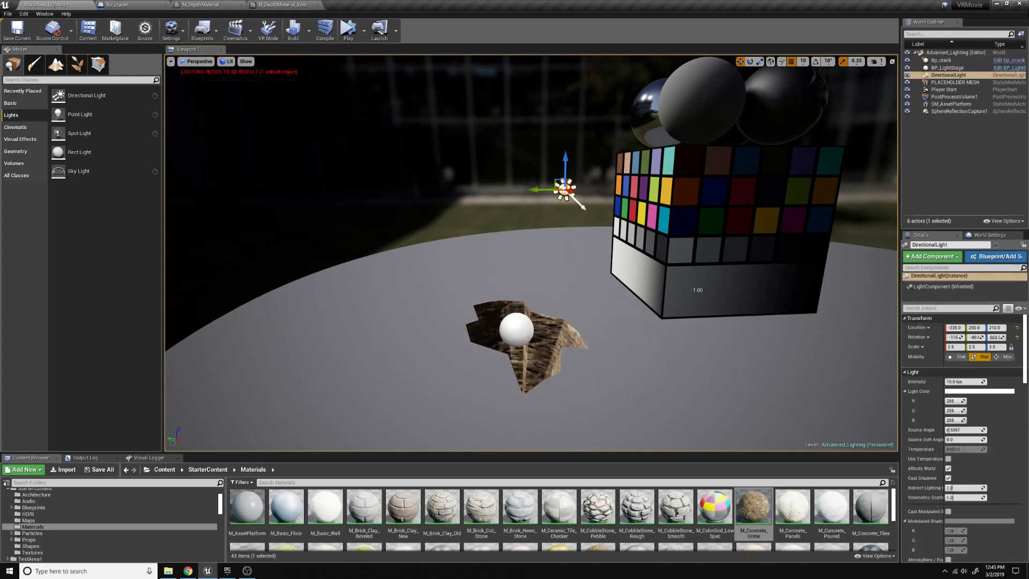
pyautogui.click(751, 63)
pyautogui.moveTo(569, 165); pyautogui.dragTo(581, 167)
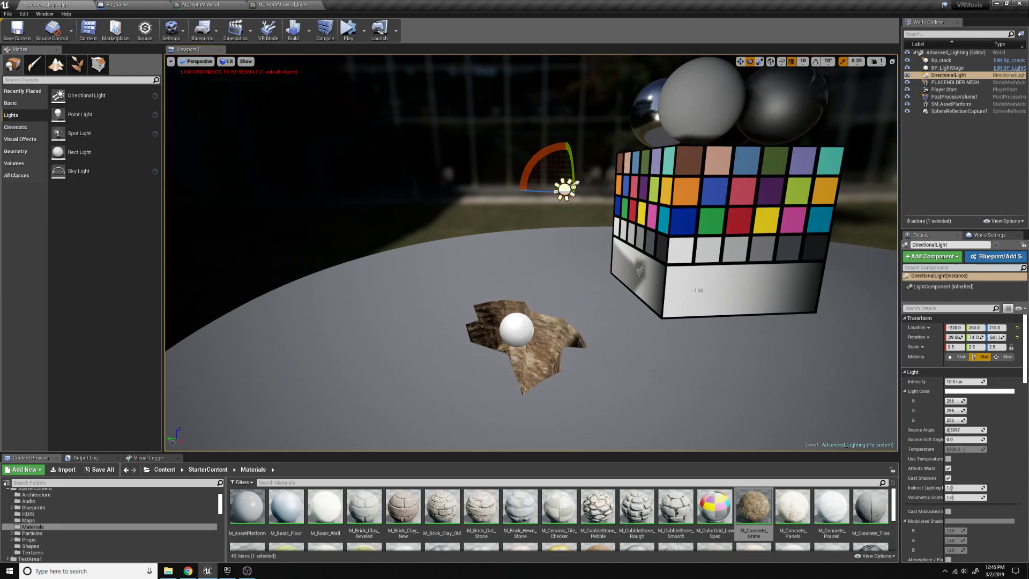
pyautogui.click(212, 5)
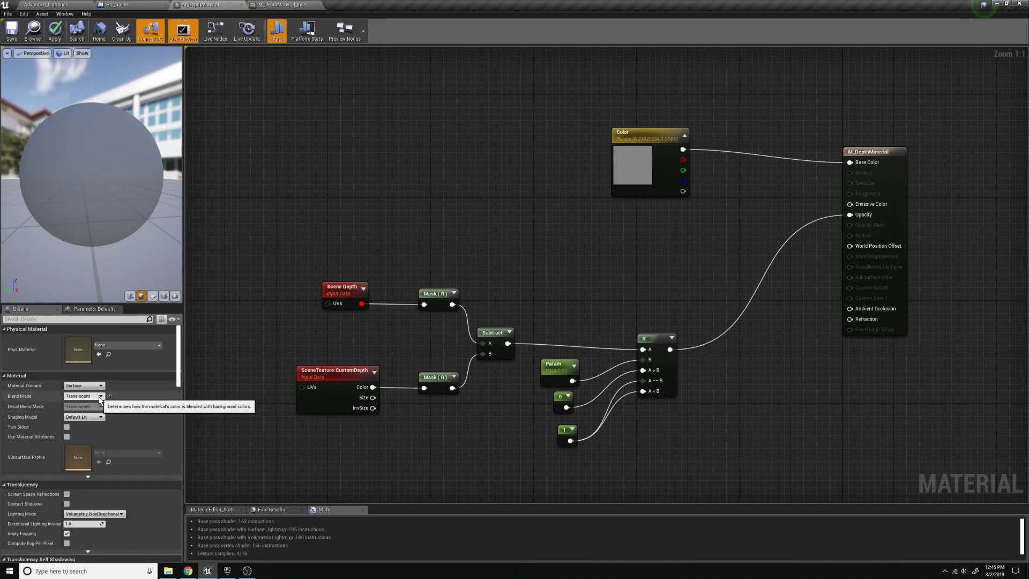
# - Leave the M_DepthMaterial graph for the Advanced_Lighting level viewport
pyautogui.click(41, 4)
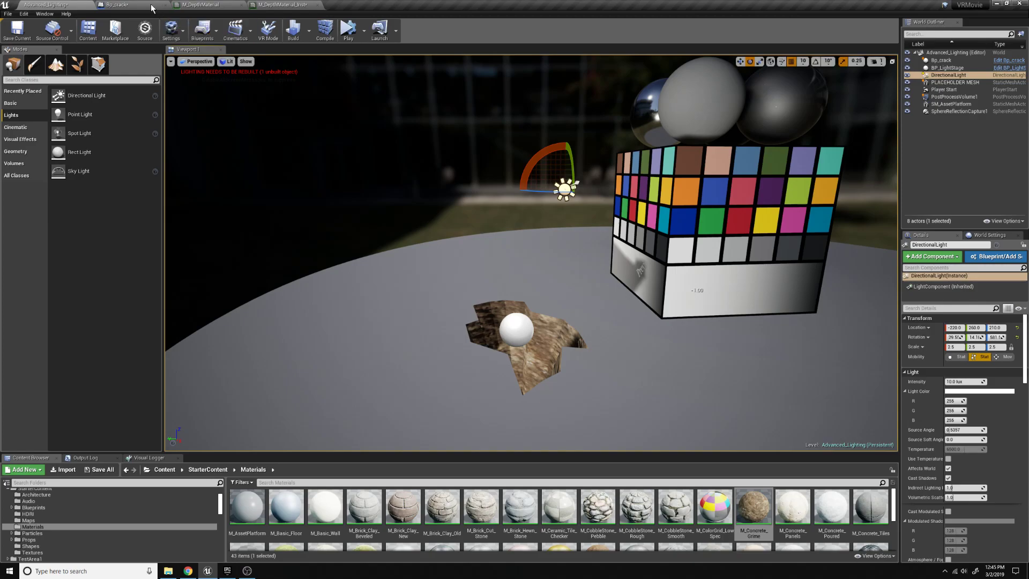
# - Select Bp_crack in the viewport and open its Blueprint with Ctrl+E
pyautogui.click(566, 367)
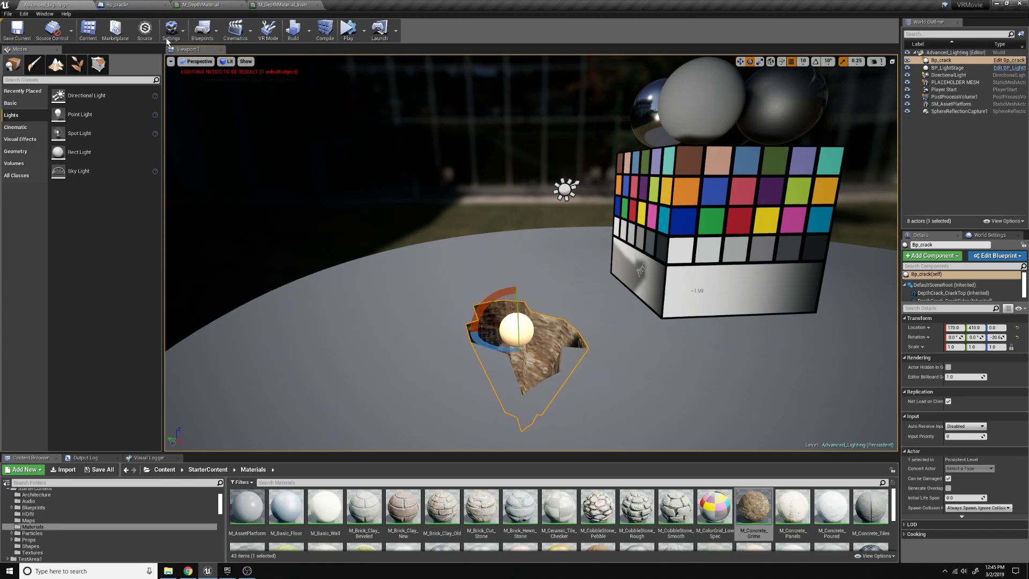
pyautogui.hotkey('ctrl', 'e')
# - Lift DepthCrack_CrackTop 50 units above the crack sides and frame it in view
pyautogui.click(27, 69)
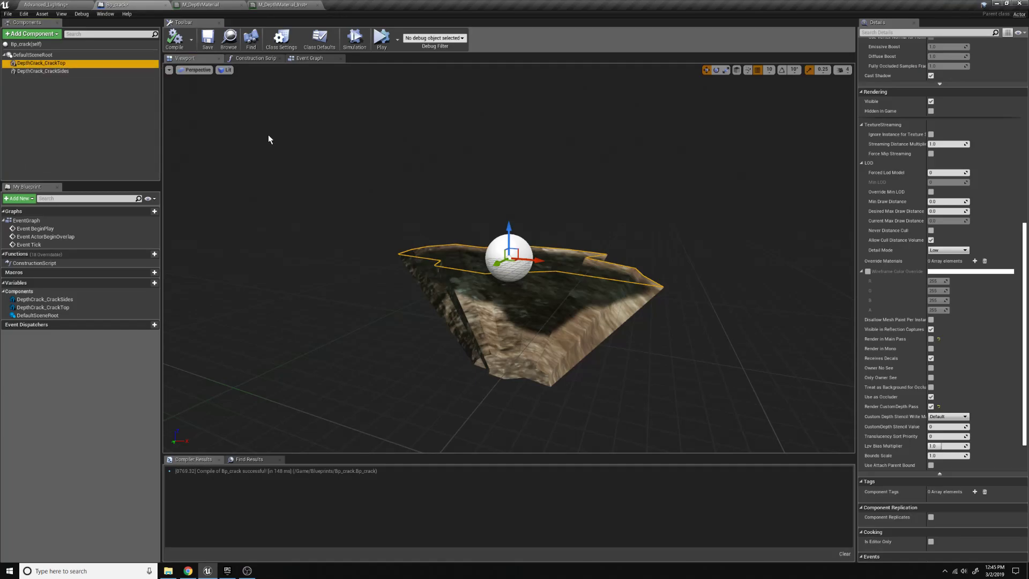
pyautogui.moveTo(508, 235)
pyautogui.mouseDown()
pyautogui.moveTo(509, 186)
pyautogui.moveTo(495, 216)
pyautogui.moveTo(548, 373)
pyautogui.mouseUp()
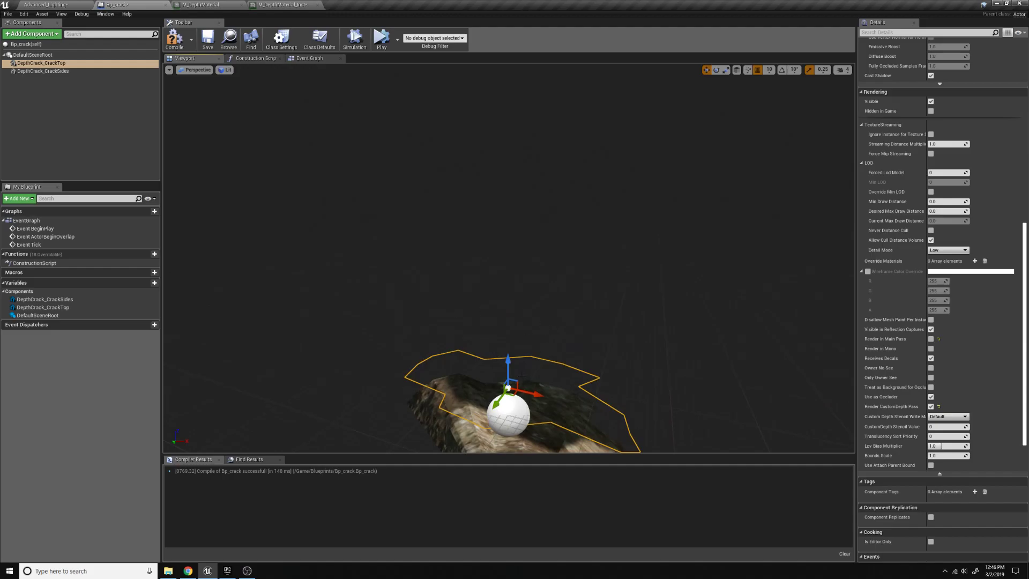
pyautogui.moveTo(521, 375); pyautogui.dragTo(453, 343)
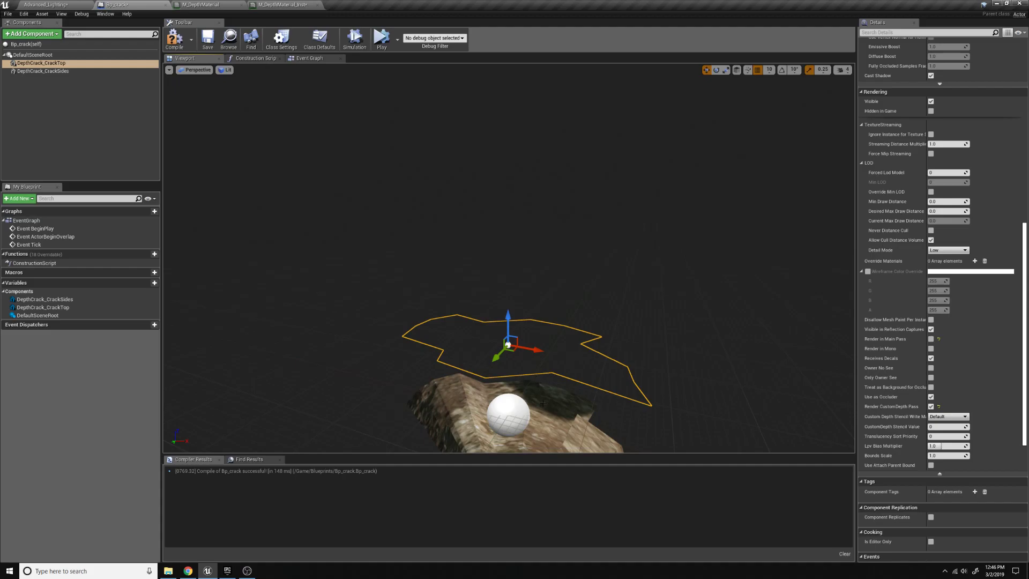
pyautogui.moveTo(508, 325); pyautogui.dragTo(501, 390)
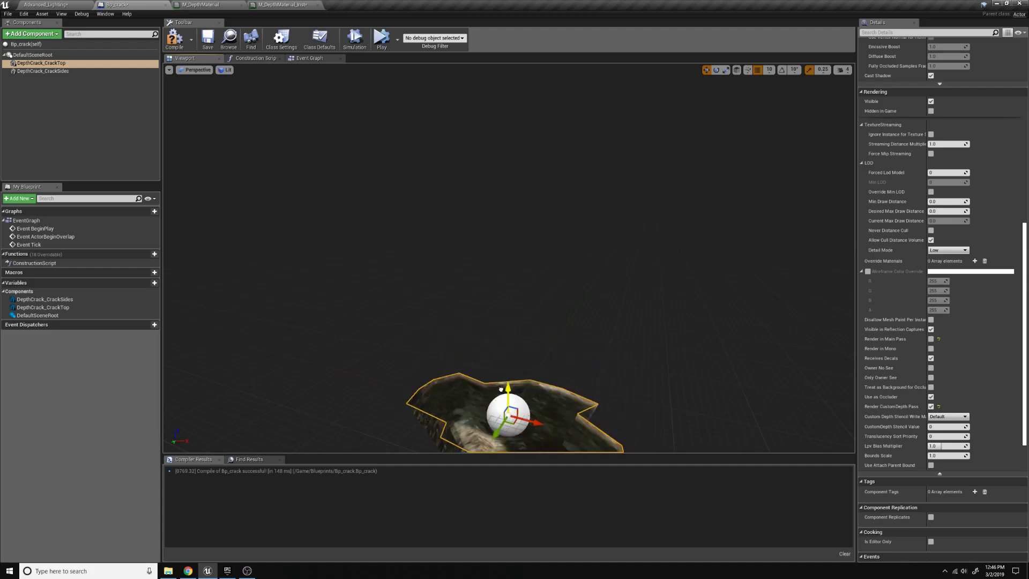
pyautogui.press('f')
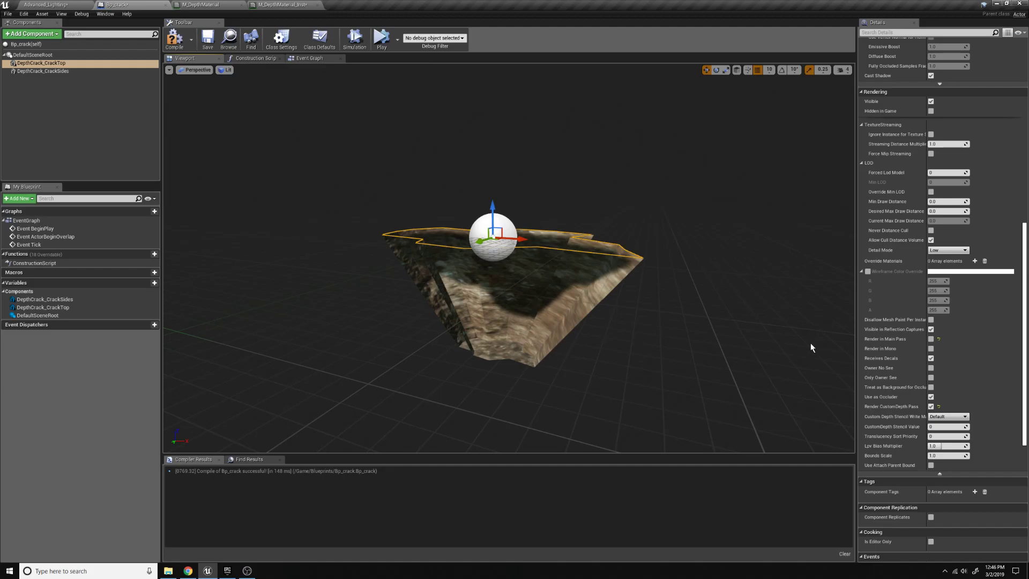
pyautogui.moveTo(493, 209); pyautogui.dragTo(499, 129)
pyautogui.moveTo(498, 308); pyautogui.dragTo(498, 308, button='right')
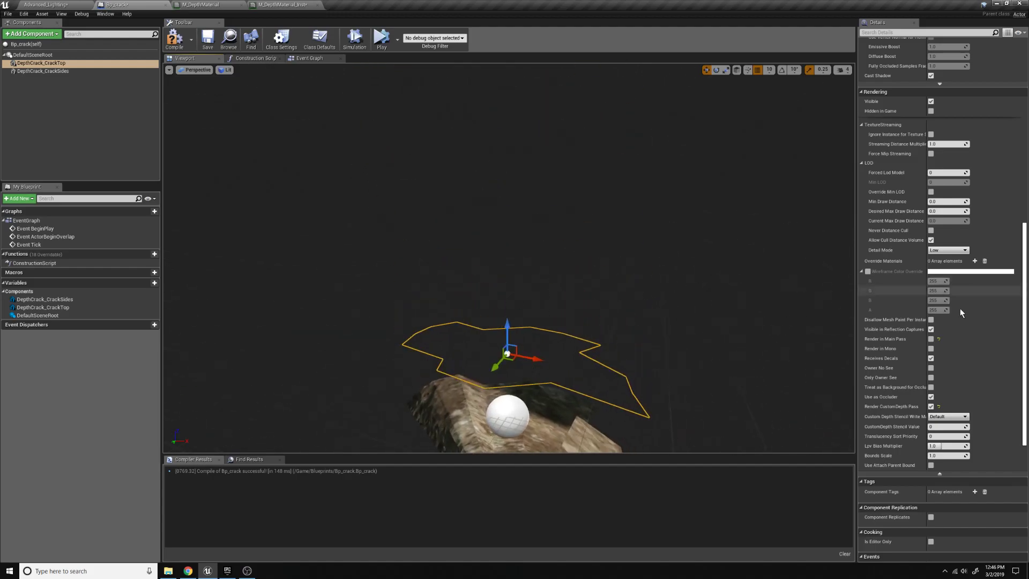
pyautogui.scroll(3, 917, 300)
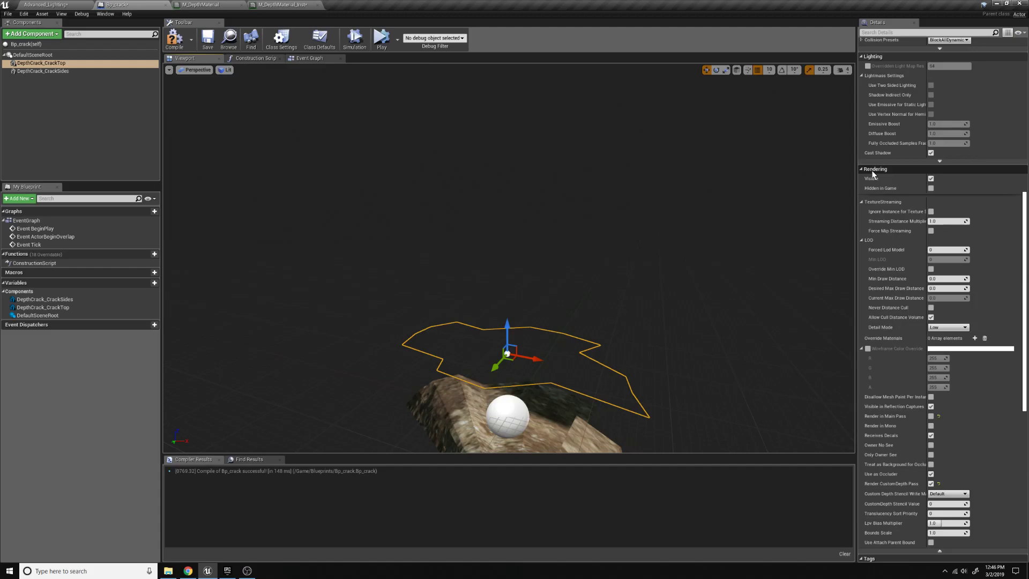
pyautogui.scroll(1, 961, 222)
pyautogui.scroll(-2, 961, 223)
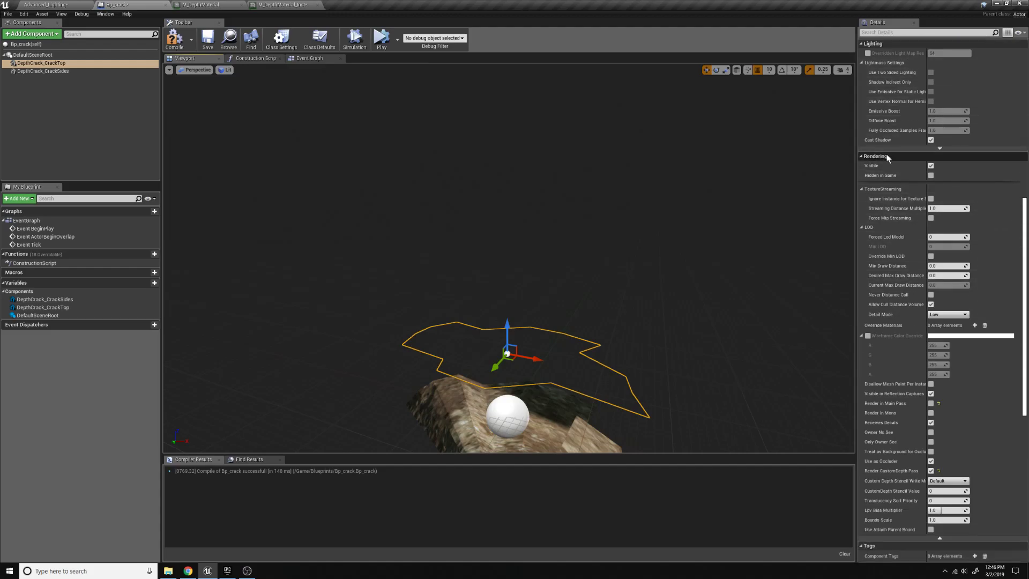
# - Toggle Render in Main Pass on DepthCrack_CrackTop to hide it from the main pass
pyautogui.click(931, 404)
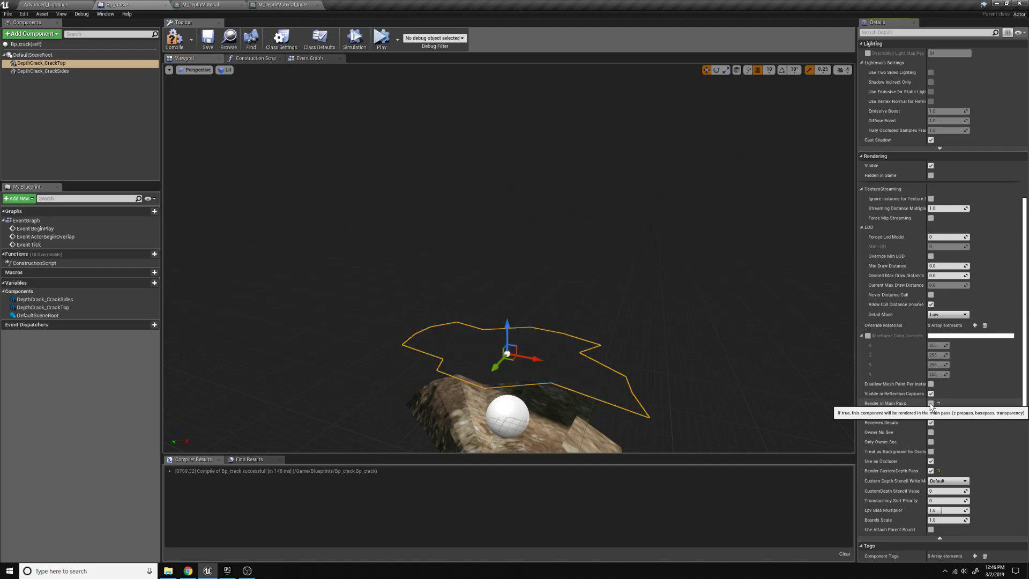
pyautogui.click(932, 404)
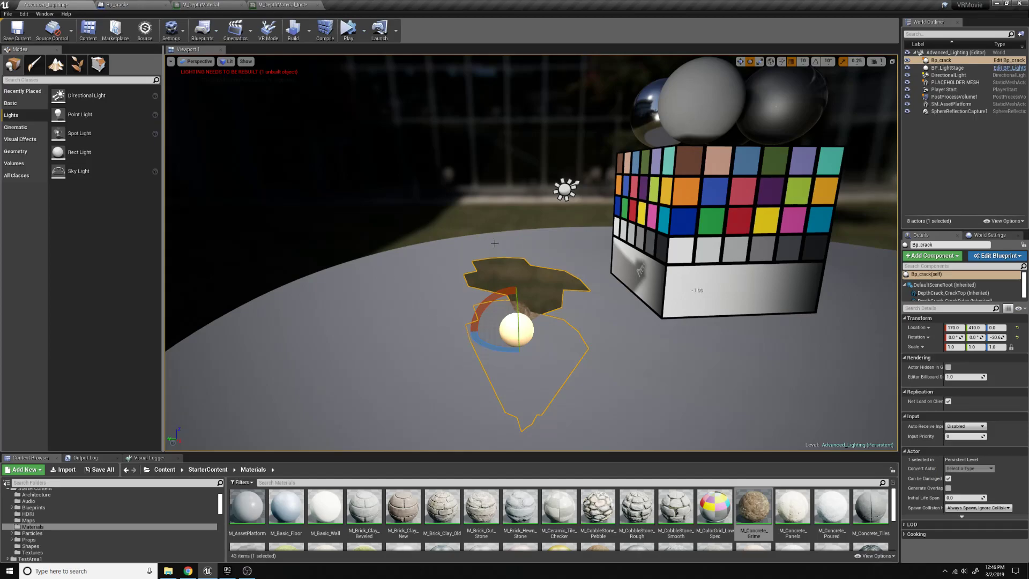
# - Select the crack's top mesh with the translate gizmo active
pyautogui.click(951, 300)
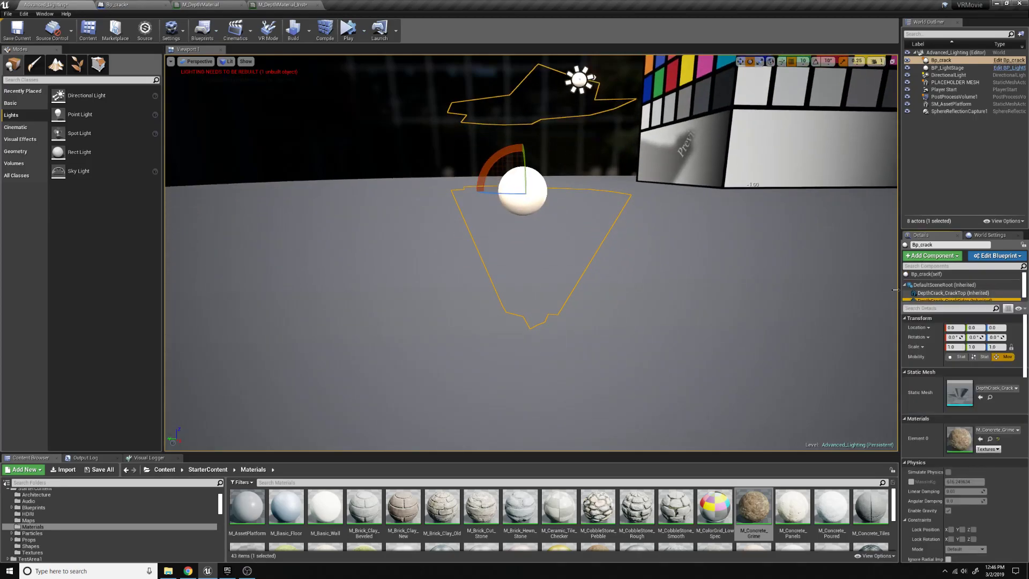
pyautogui.click(740, 62)
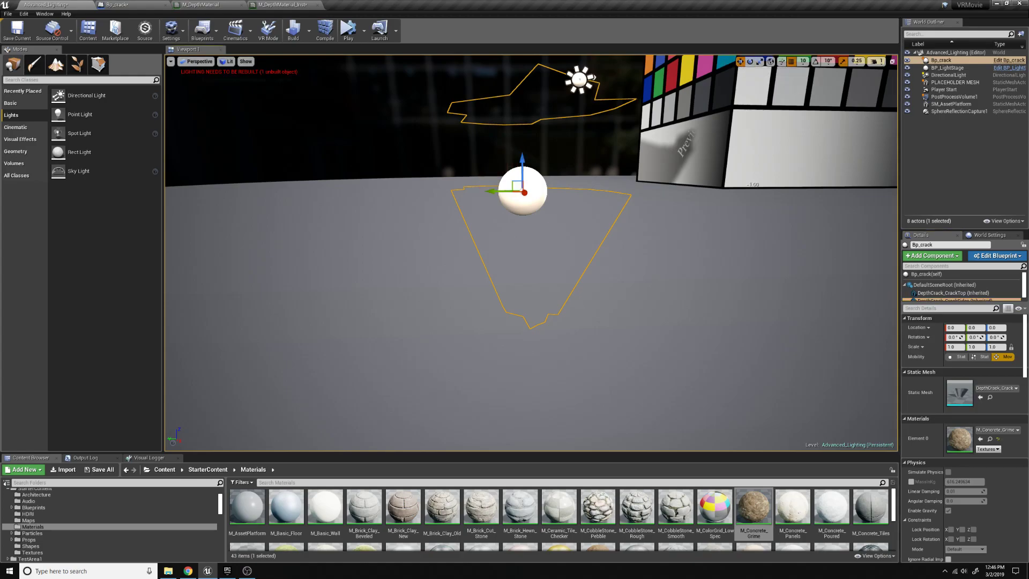
pyautogui.click(926, 274)
pyautogui.click(523, 90)
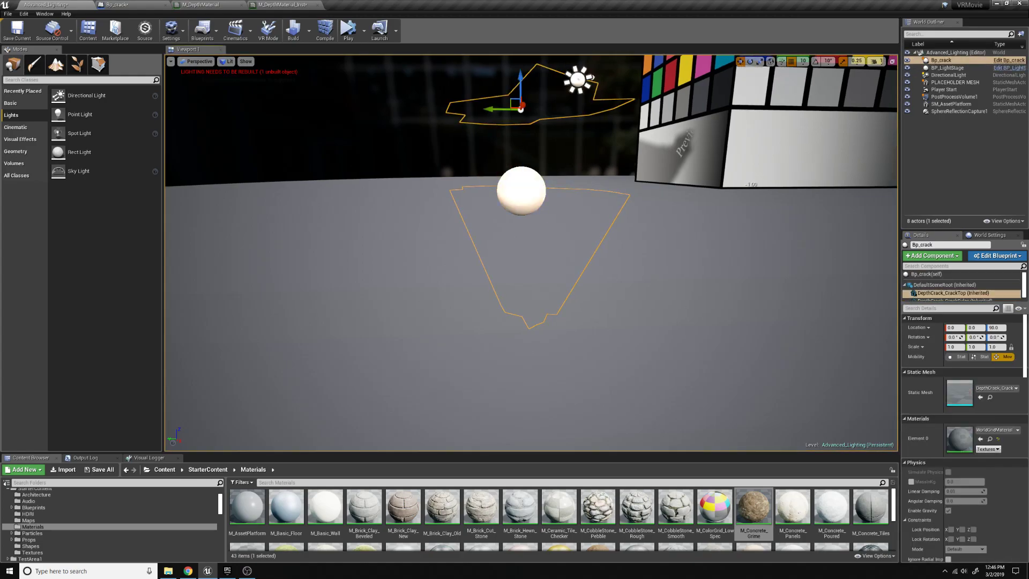
# - Move the top mesh with the gizmo, then reset its Location to 0, 0, 90
pyautogui.moveTo(520, 89); pyautogui.dragTo(521, 149)
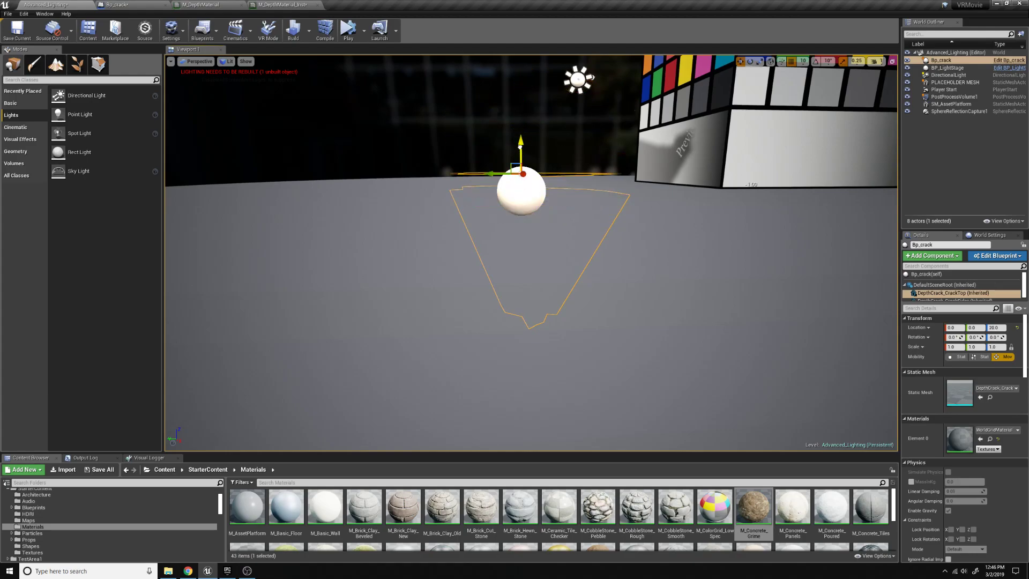
pyautogui.moveTo(521, 149); pyautogui.dragTo(405, 411, button='right')
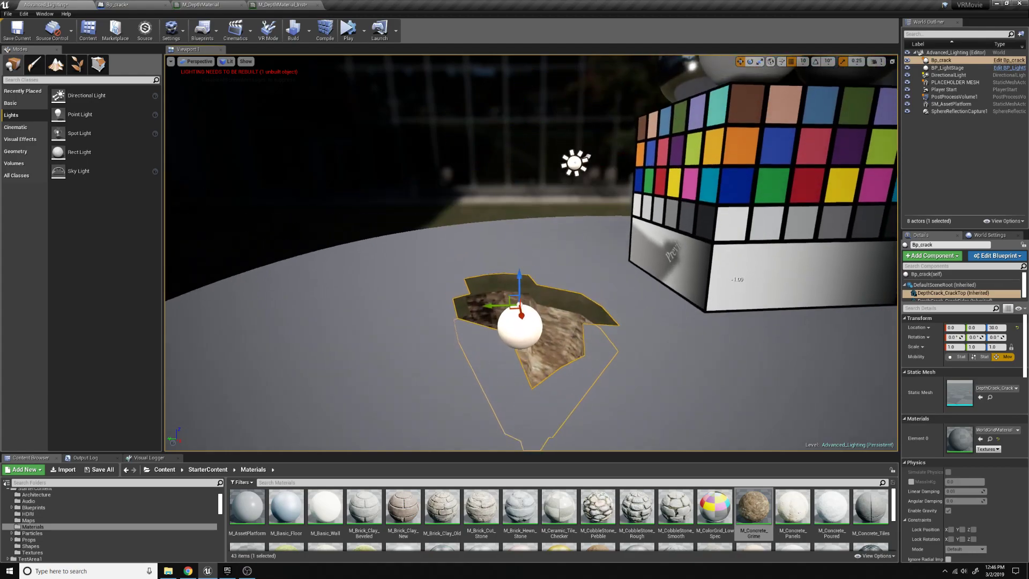
pyautogui.moveTo(519, 306)
pyautogui.mouseDown()
pyautogui.moveTo(523, 345)
pyautogui.moveTo(525, 283)
pyautogui.mouseUp()
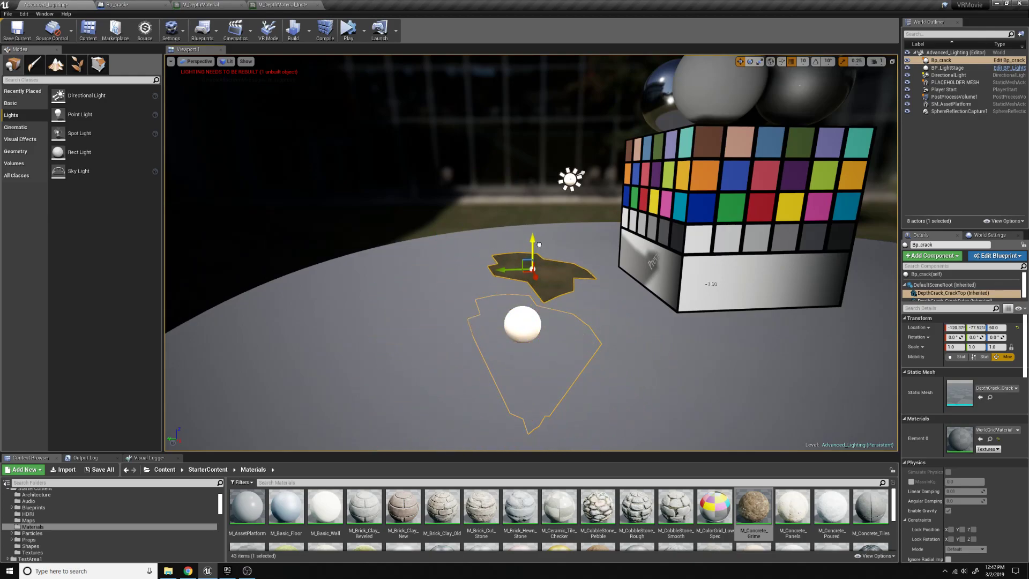
pyautogui.moveTo(531, 262); pyautogui.dragTo(532, 206)
pyautogui.click(1016, 328)
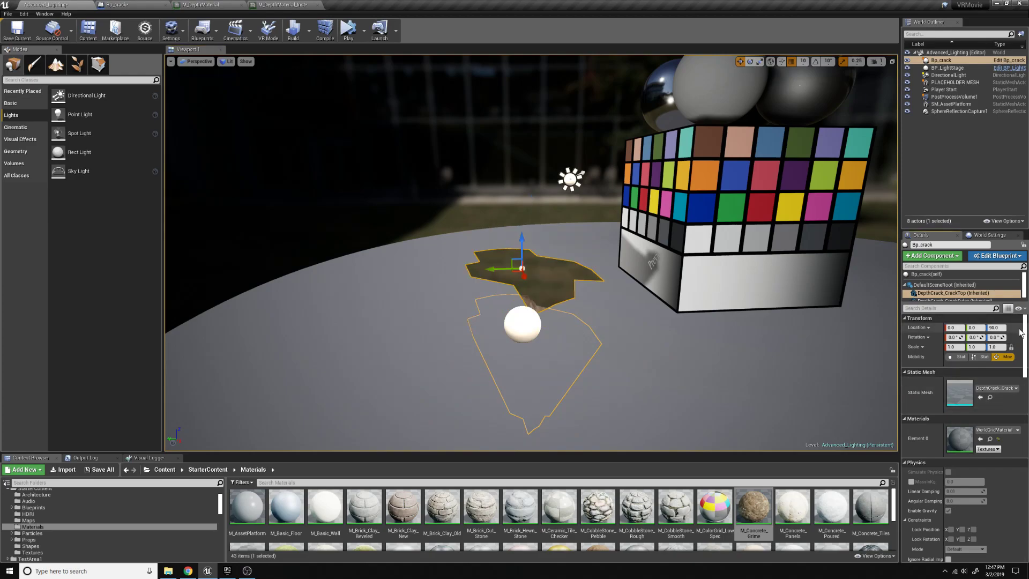